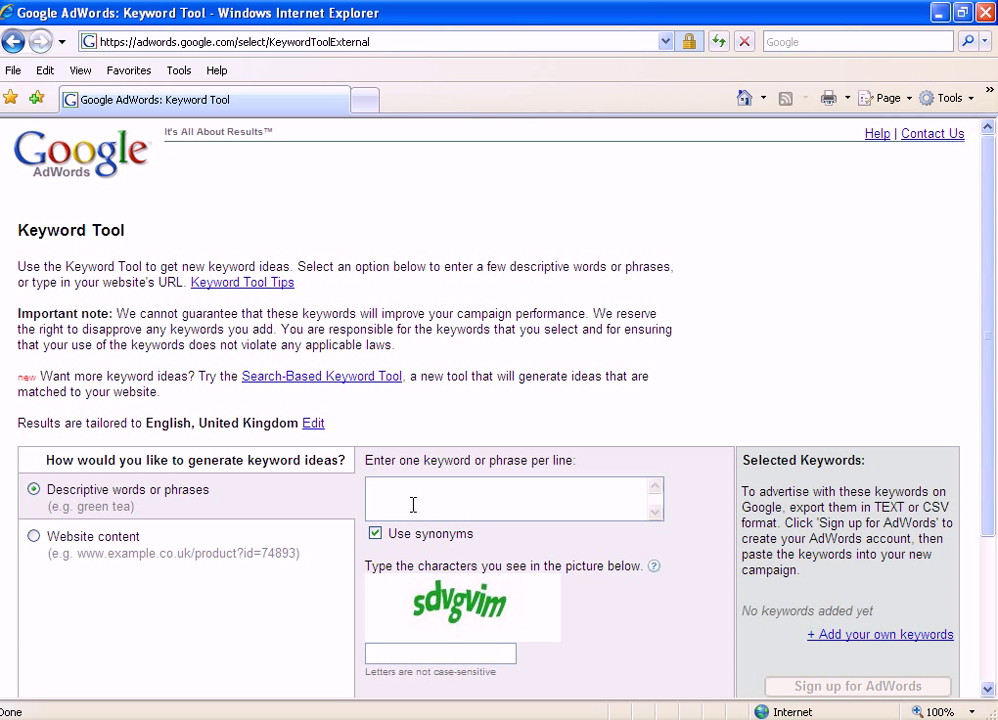
Step: Generate keyword ideas for "stop snoring" from descriptive words with synonyms enabled, entering the picture verification characters
{"action": "left_click", "coordinate": [417, 508]}
{"action": "type", "text": "stop snoring"}
{"action": "scroll", "coordinate": [394, 650], "scroll_direction": "down", "scroll_amount": 3}
{"action": "left_click", "coordinate": [414, 448]}
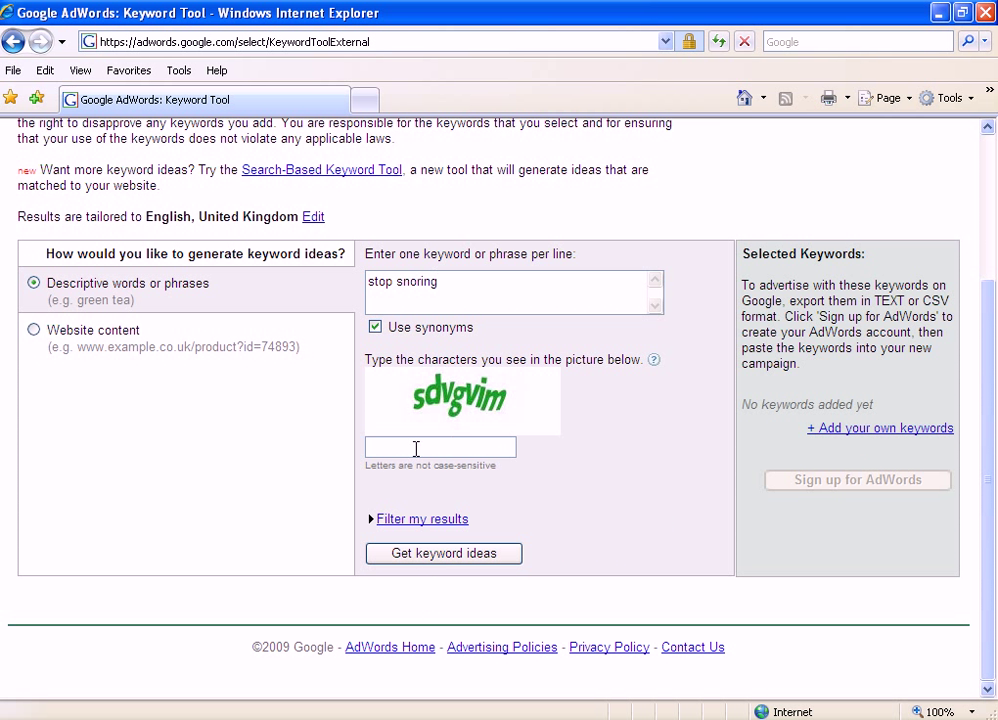
{"action": "type", "text": "sdvgvim"}
{"action": "left_click", "coordinate": [440, 554]}
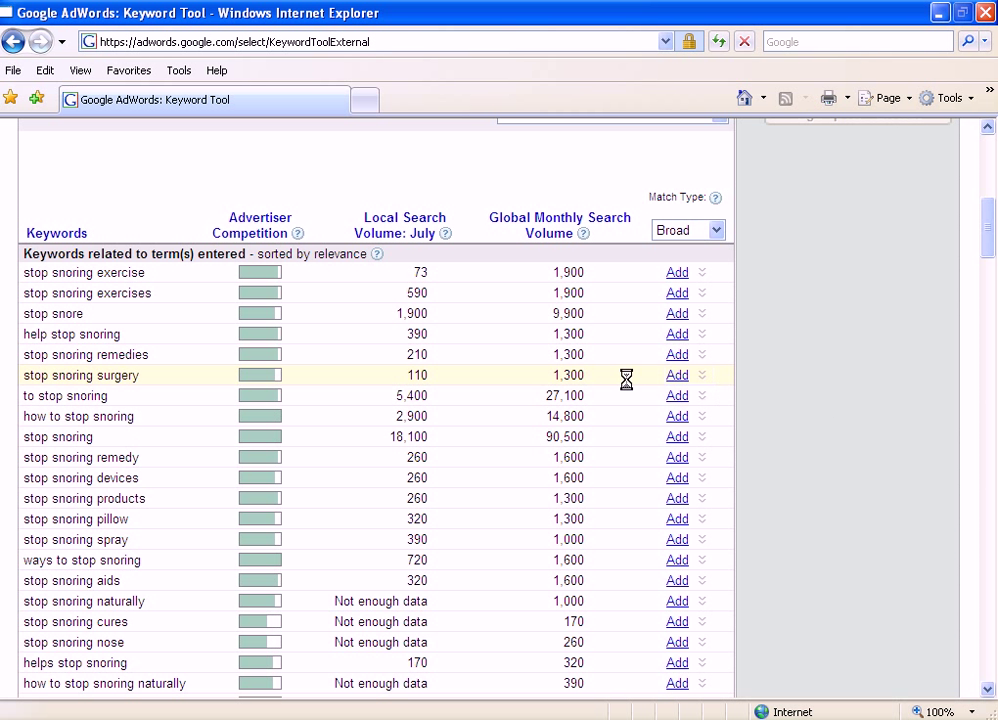
Step: Search Google UK for stop snoring home, without quotes, in a new browser tab and review the sponsored and organic results
{"action": "scroll", "coordinate": [467, 373], "scroll_direction": "down", "scroll_amount": 3}
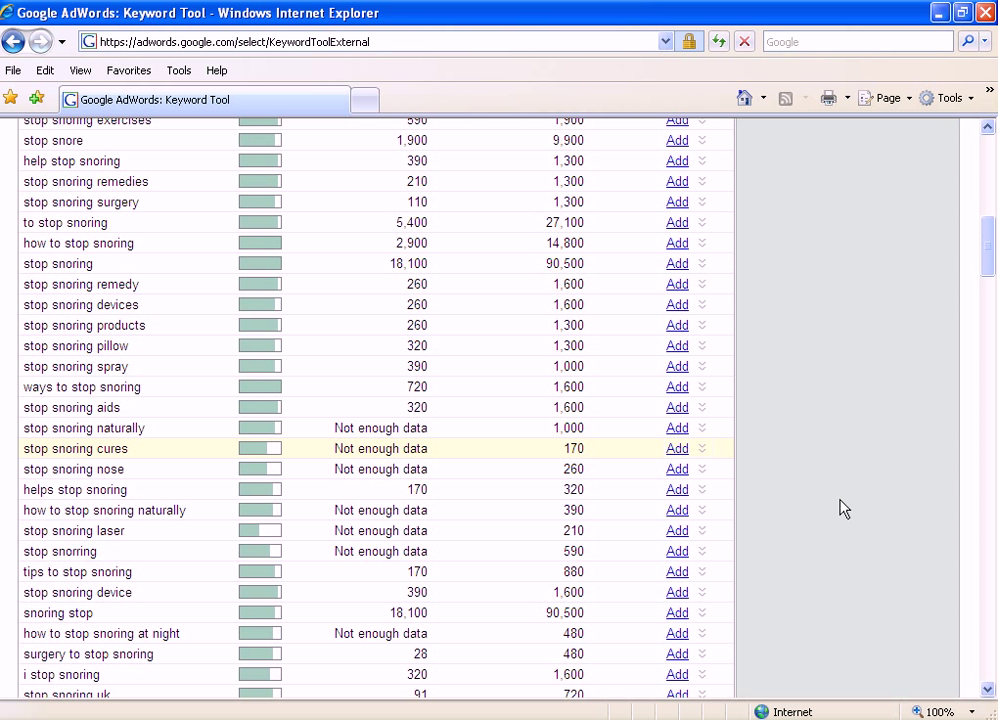
{"action": "left_click", "coordinate": [989, 532]}
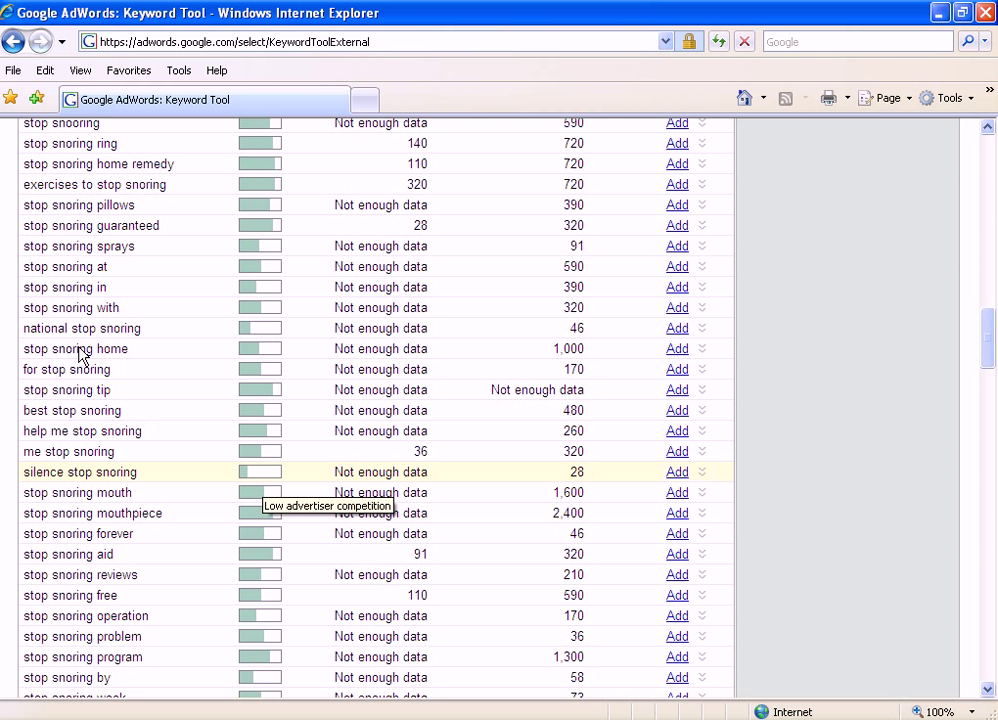
{"action": "scroll", "coordinate": [80, 355], "scroll_direction": "up", "scroll_amount": 1}
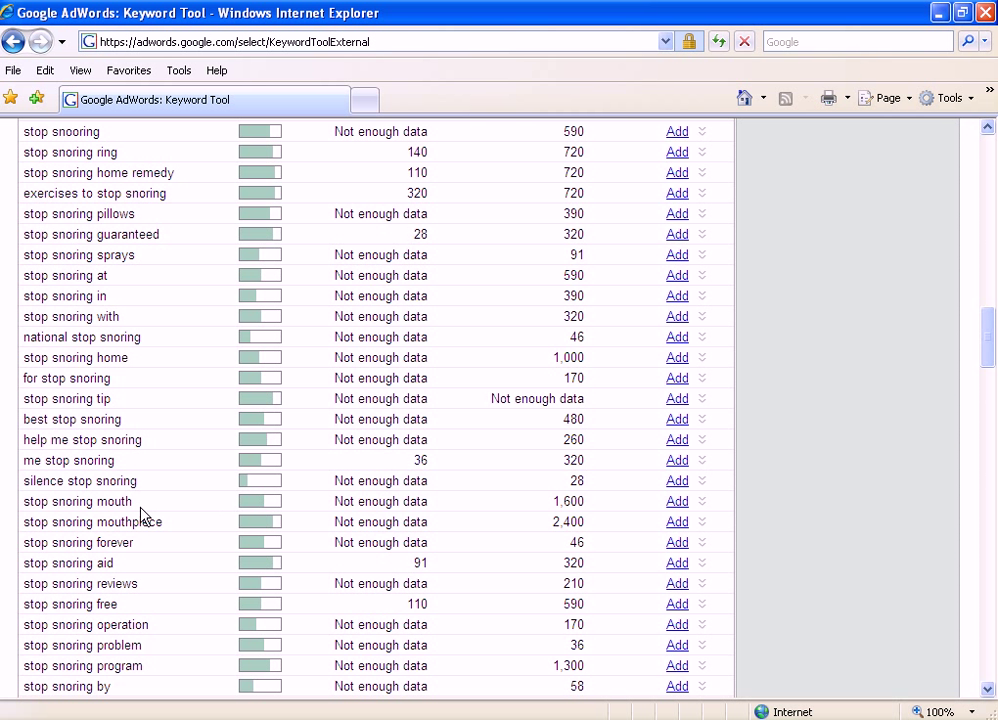
{"action": "left_click", "coordinate": [369, 103]}
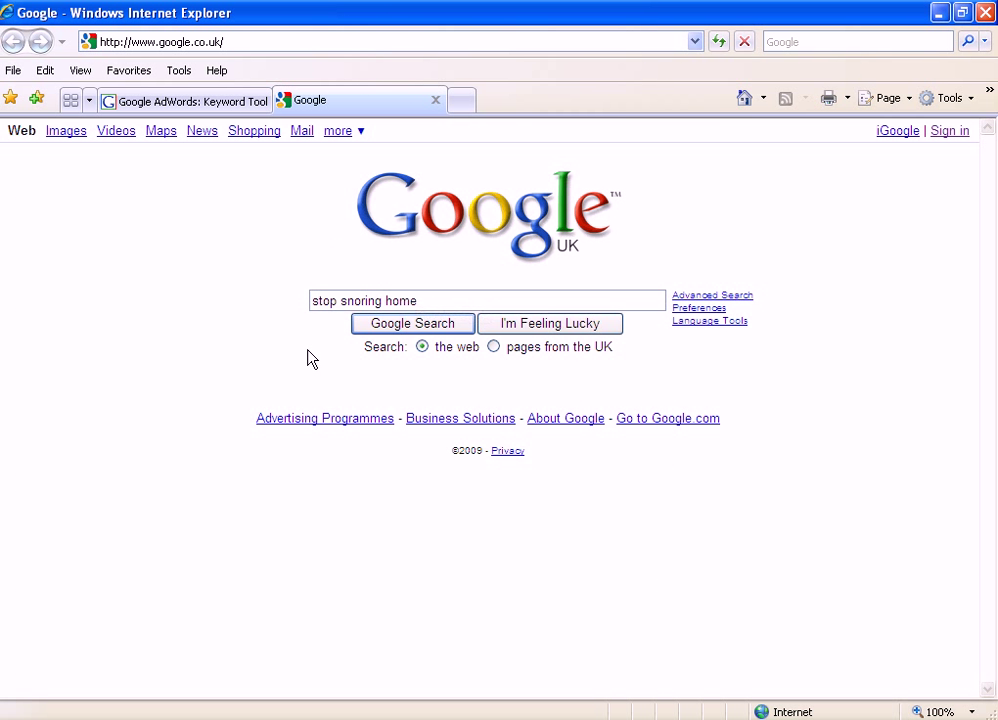
{"action": "left_click", "coordinate": [366, 330]}
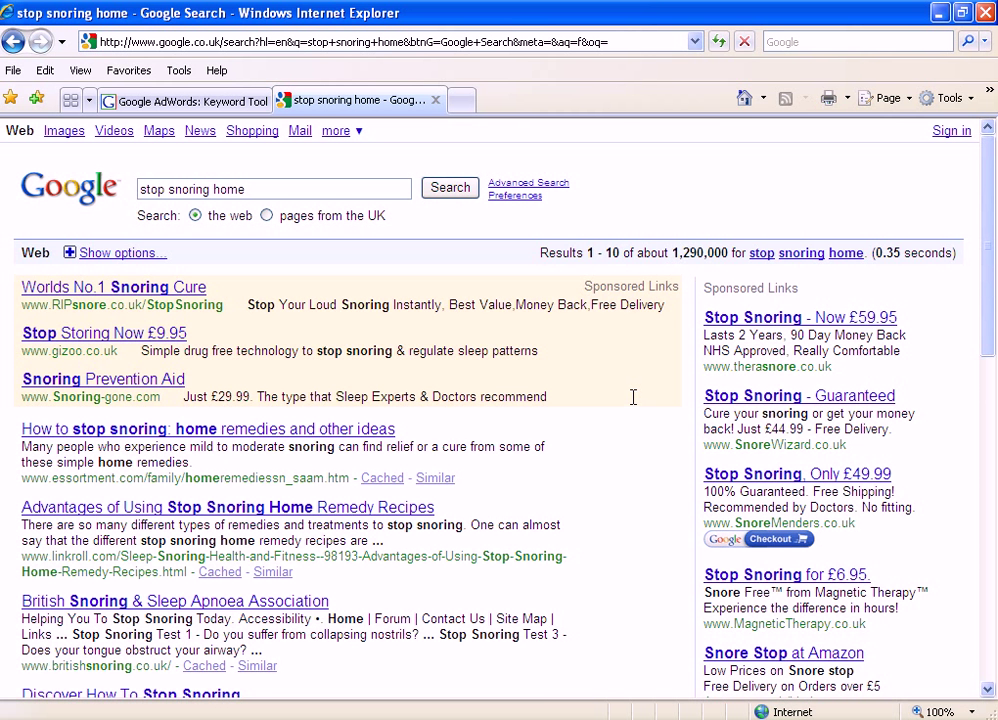
{"action": "scroll", "coordinate": [633, 397], "scroll_direction": "down", "scroll_amount": 3}
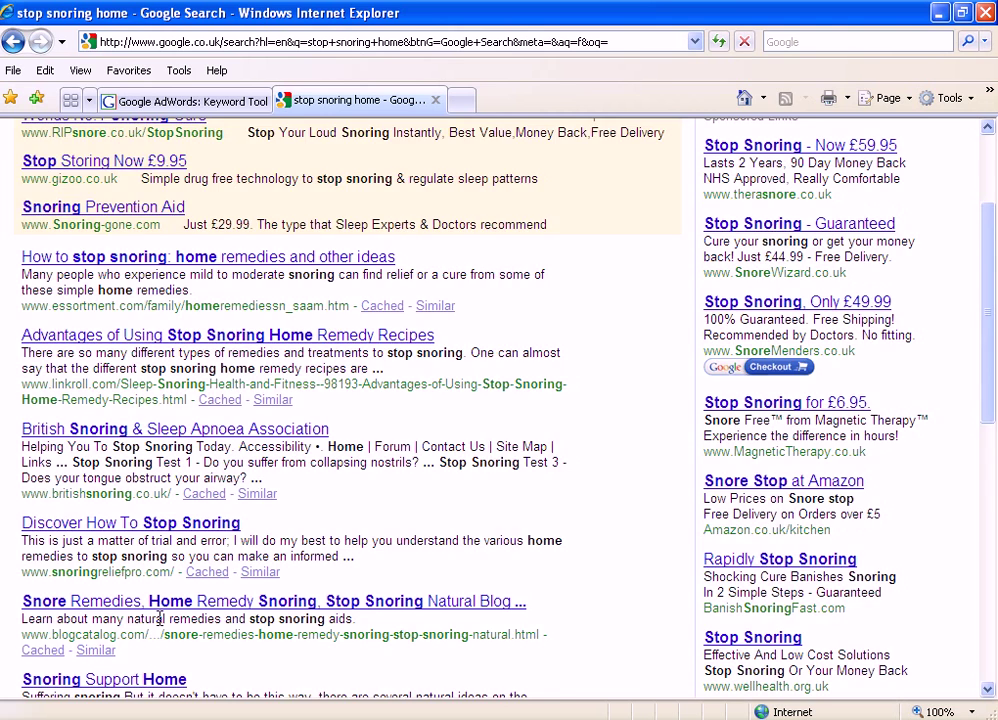
{"action": "scroll", "coordinate": [160, 618], "scroll_direction": "down", "scroll_amount": 5}
{"action": "scroll", "coordinate": [160, 618], "scroll_direction": "down", "scroll_amount": 1}
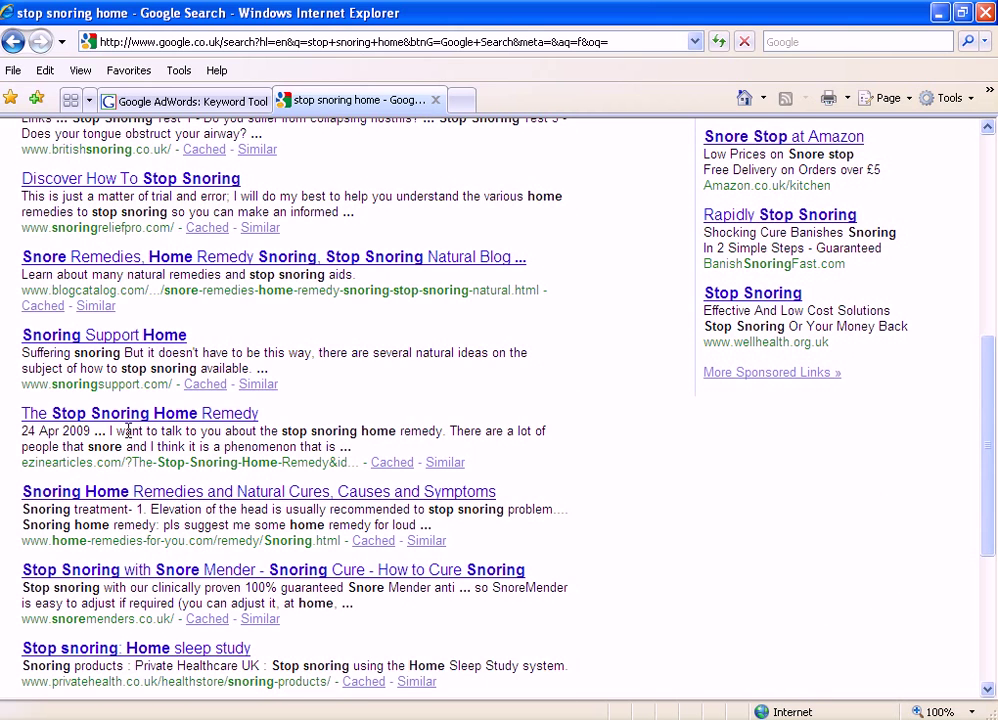
{"action": "scroll", "coordinate": [127, 468], "scroll_direction": "down", "scroll_amount": 1}
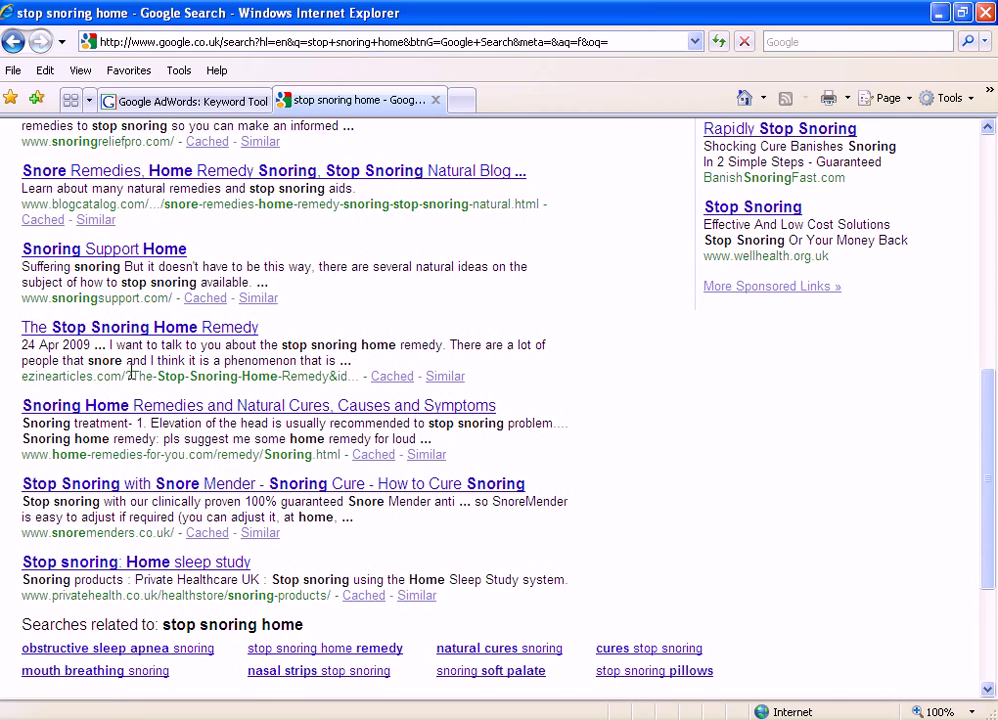
{"action": "scroll", "coordinate": [158, 505], "scroll_direction": "up", "scroll_amount": 2}
{"action": "scroll", "coordinate": [160, 505], "scroll_direction": "up", "scroll_amount": 6}
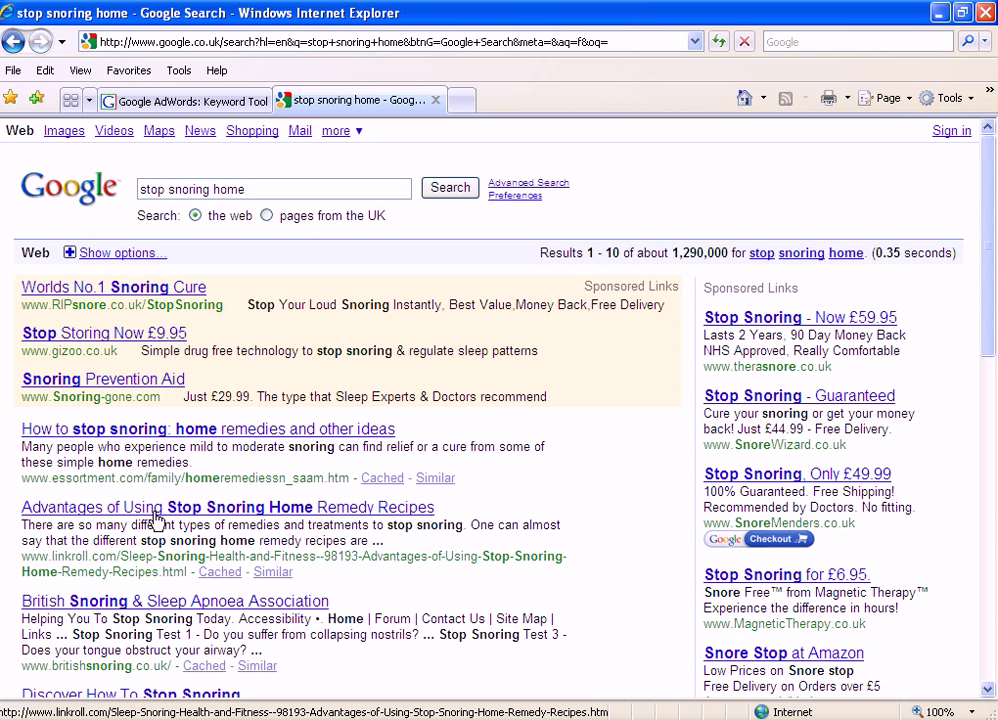
Step: Search for the exact phrase "stop snoring home" in quotation marks and review the competing pages on the first results page
{"action": "left_click", "coordinate": [140, 190]}
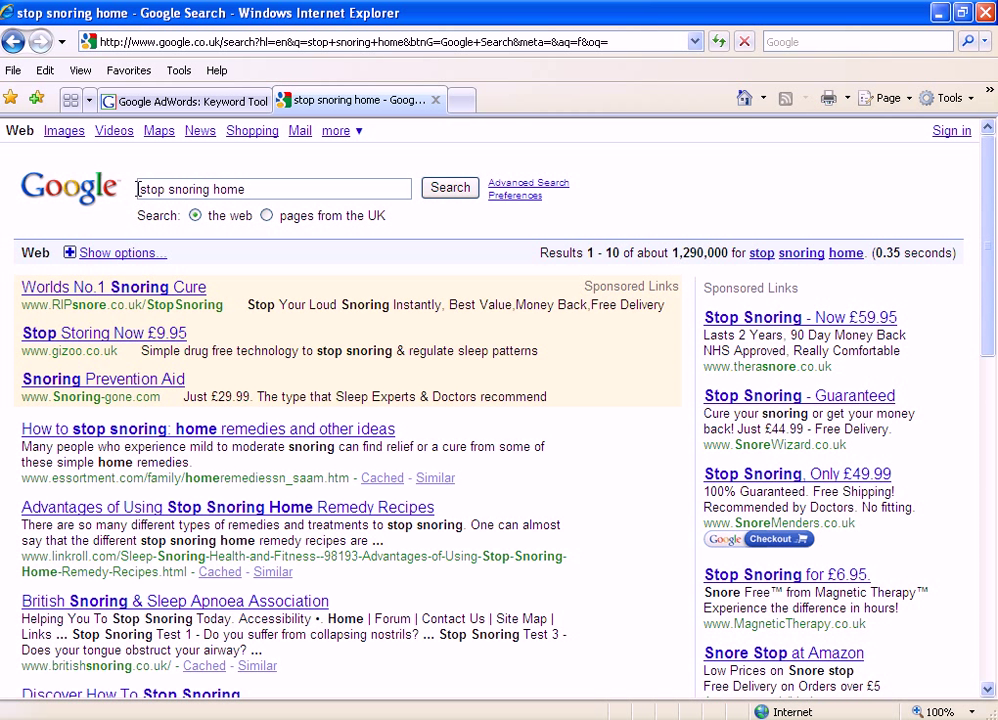
{"action": "type", "text": "\""}
{"action": "left_click", "coordinate": [255, 189]}
{"action": "type", "text": "\""}
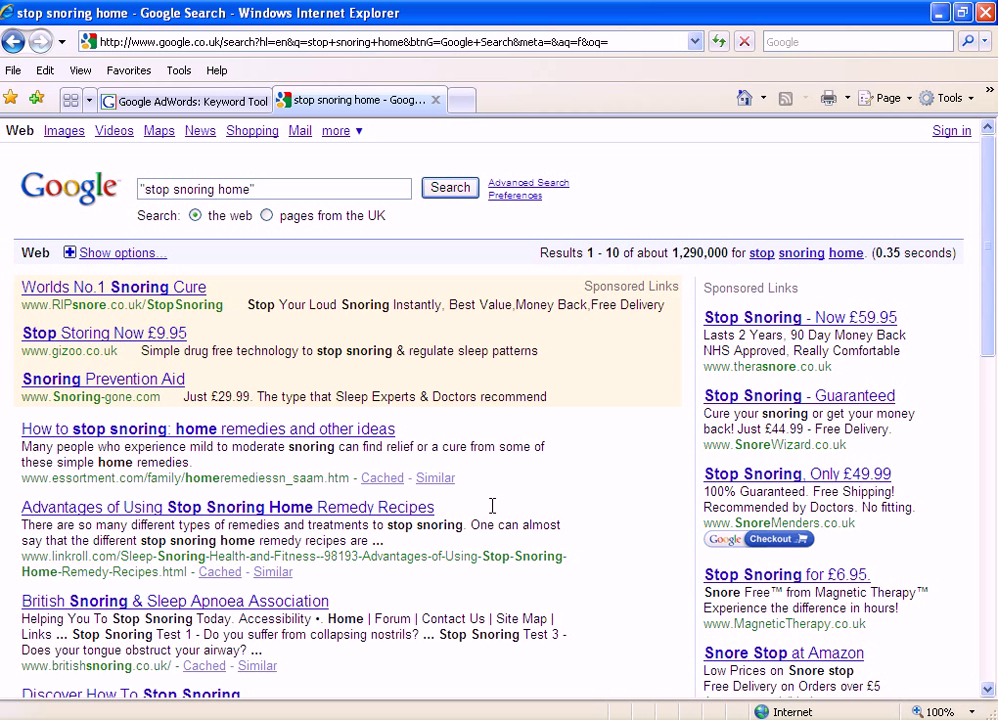
{"action": "left_click", "coordinate": [449, 188]}
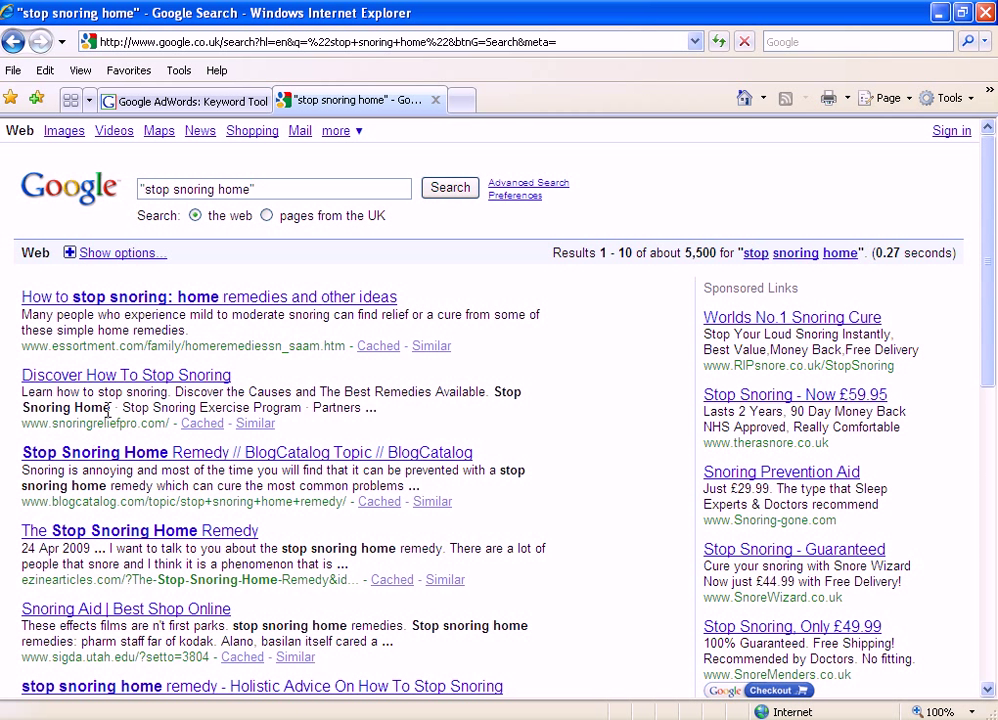
{"action": "scroll", "coordinate": [124, 448], "scroll_direction": "down", "scroll_amount": 2}
{"action": "scroll", "coordinate": [124, 448], "scroll_direction": "down", "scroll_amount": 3}
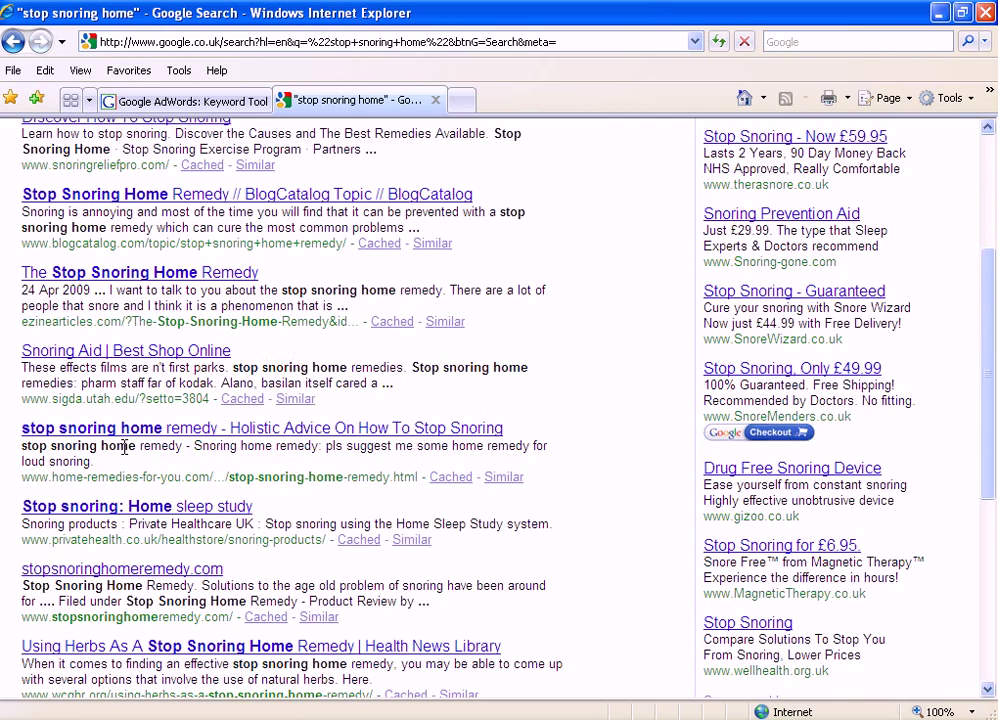
{"action": "scroll", "coordinate": [124, 448], "scroll_direction": "down", "scroll_amount": 2}
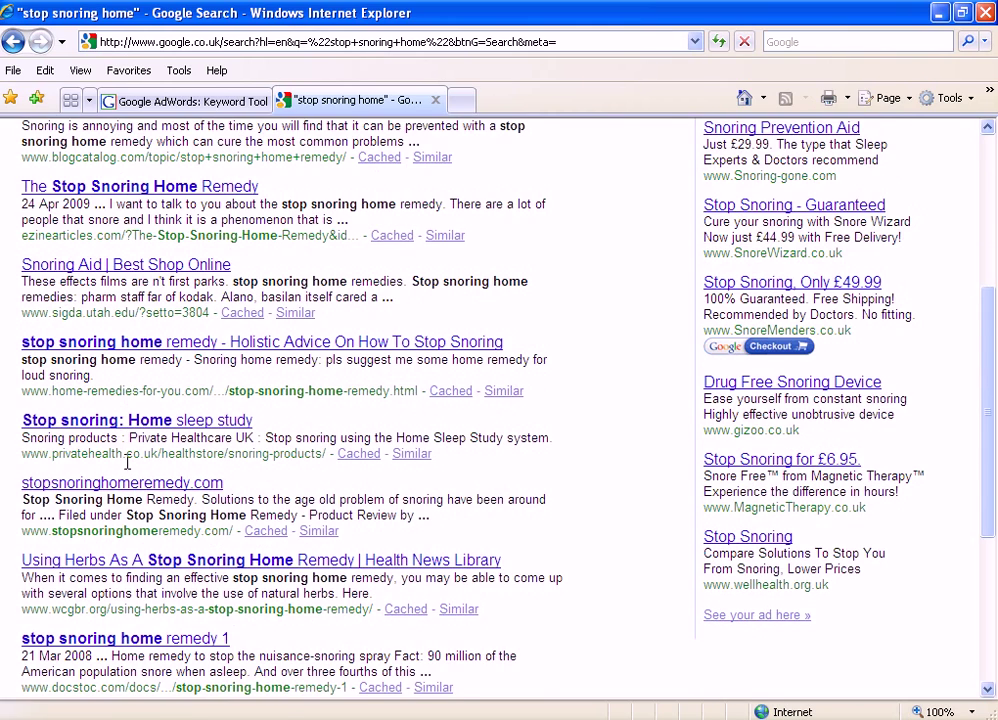
{"action": "scroll", "coordinate": [100, 370], "scroll_direction": "down", "scroll_amount": 1}
{"action": "scroll", "coordinate": [130, 466], "scroll_direction": "down", "scroll_amount": 2}
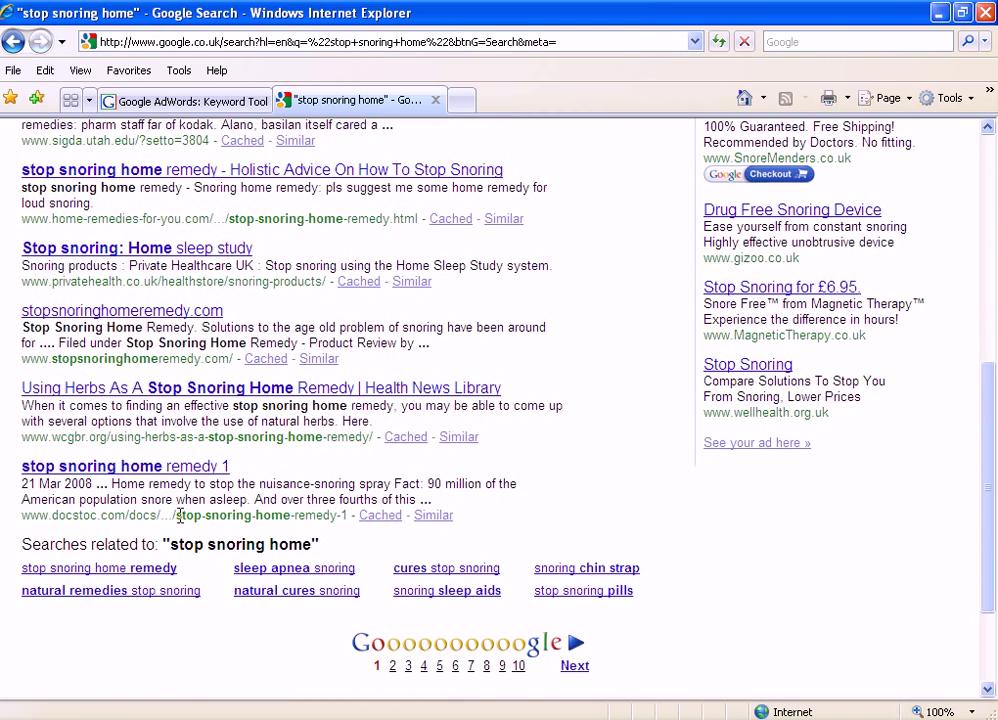
{"action": "scroll", "coordinate": [145, 451], "scroll_direction": "up", "scroll_amount": 11}
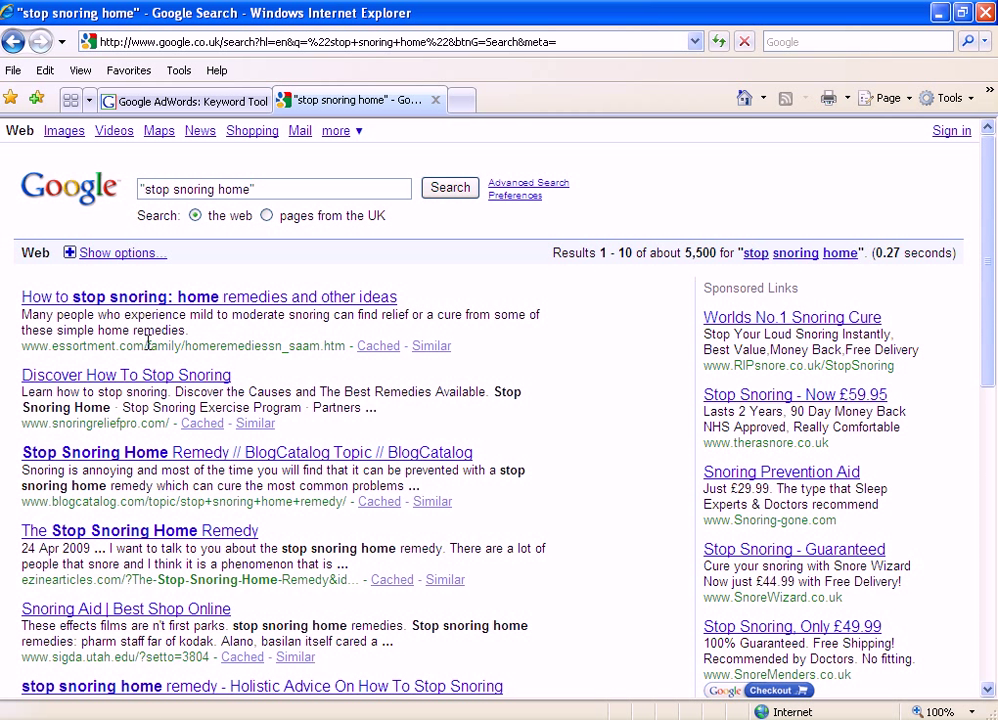
Step: Replace the quoted query with stop snoring mouth, without quotation marks, and run the web search
{"action": "left_click", "coordinate": [146, 190]}
{"action": "key", "text": "BackSpace"}
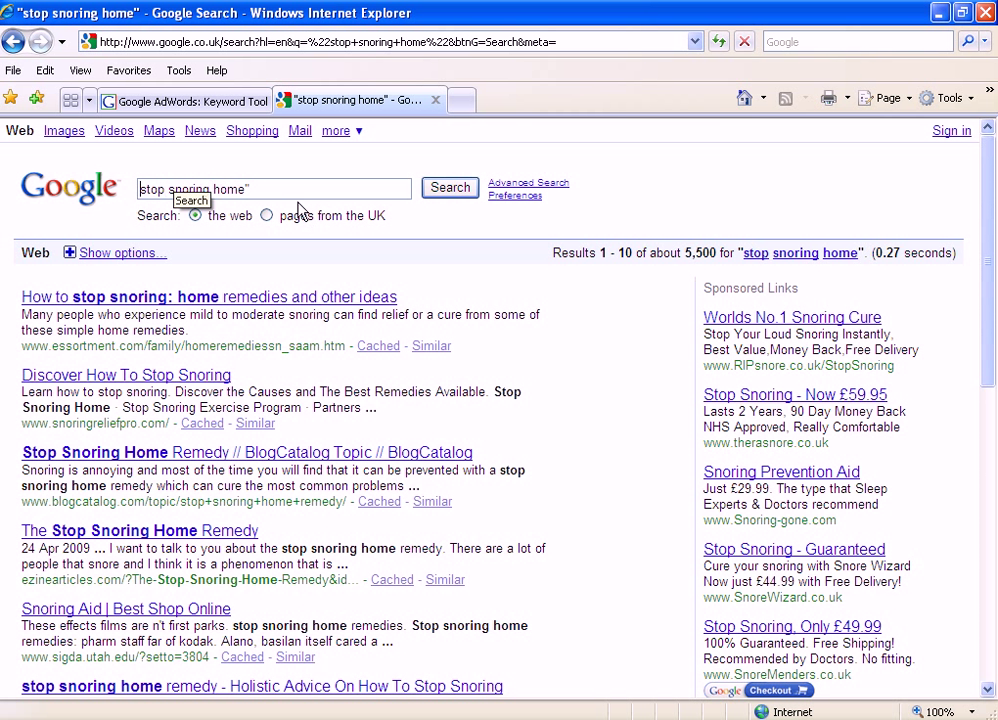
{"action": "left_click", "coordinate": [292, 187]}
{"action": "key", "text": "BackSpace"}
{"action": "key", "text": "BackSpace"}
{"action": "key", "text": "BackSpace"}
{"action": "key", "text": "BackSpace"}
{"action": "key", "text": "BackSpace"}
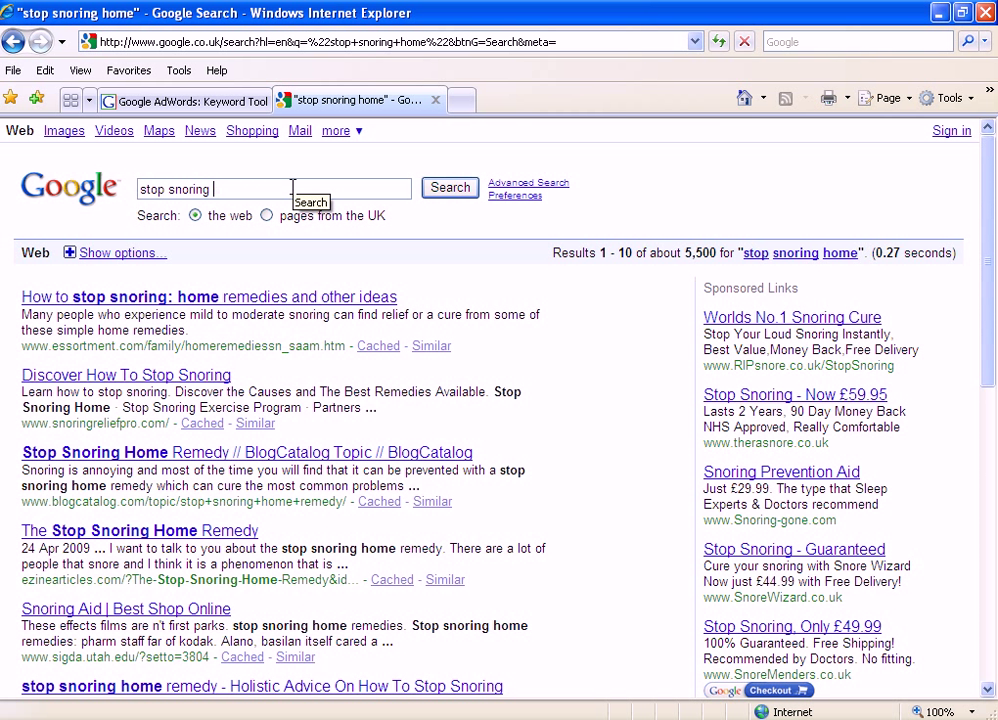
{"action": "type", "text": "mouth"}
{"action": "left_click", "coordinate": [443, 190]}
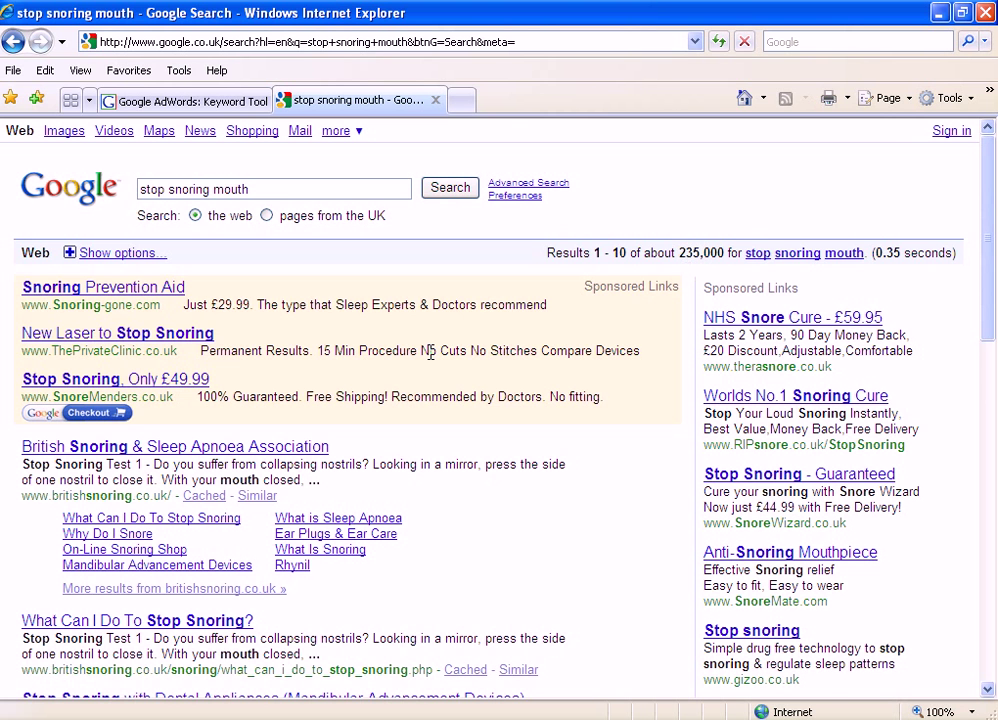
Step: Examine the sponsored links and the titles and addresses of the organic results for stop snoring mouth
{"action": "scroll", "coordinate": [416, 371], "scroll_direction": "down", "scroll_amount": 3}
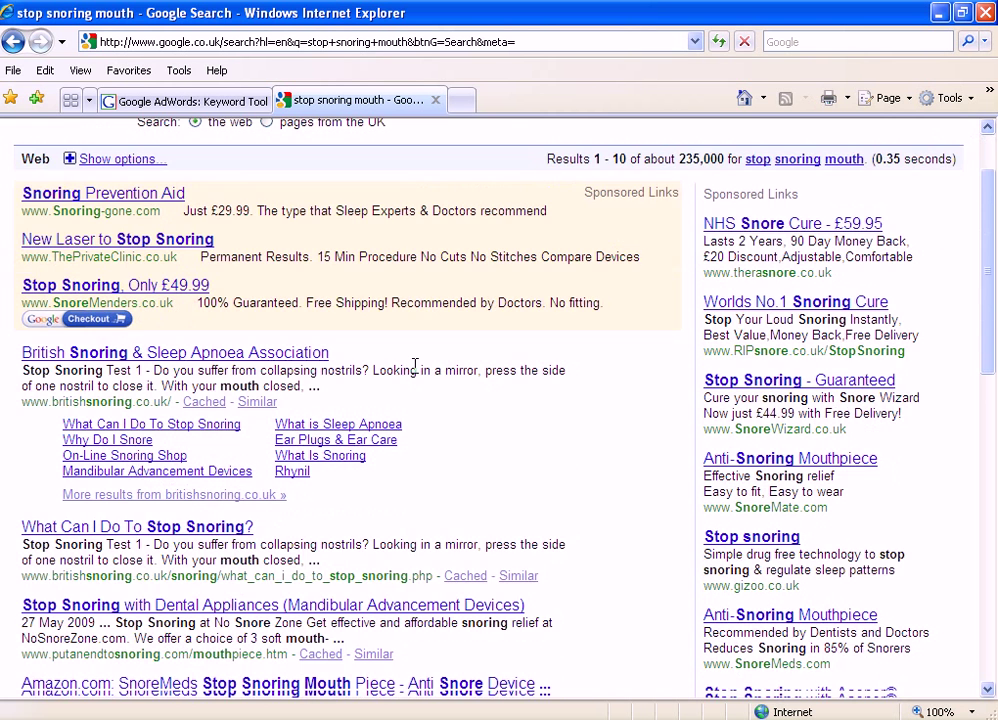
{"action": "scroll", "coordinate": [462, 352], "scroll_direction": "up", "scroll_amount": 1}
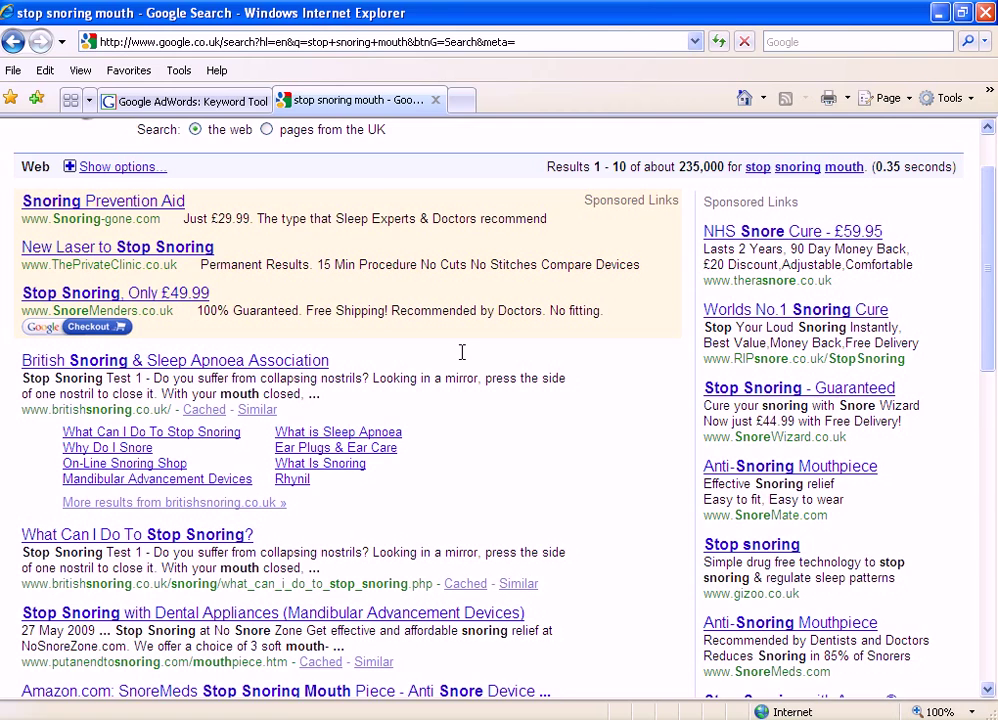
{"action": "scroll", "coordinate": [272, 334], "scroll_direction": "down", "scroll_amount": 3}
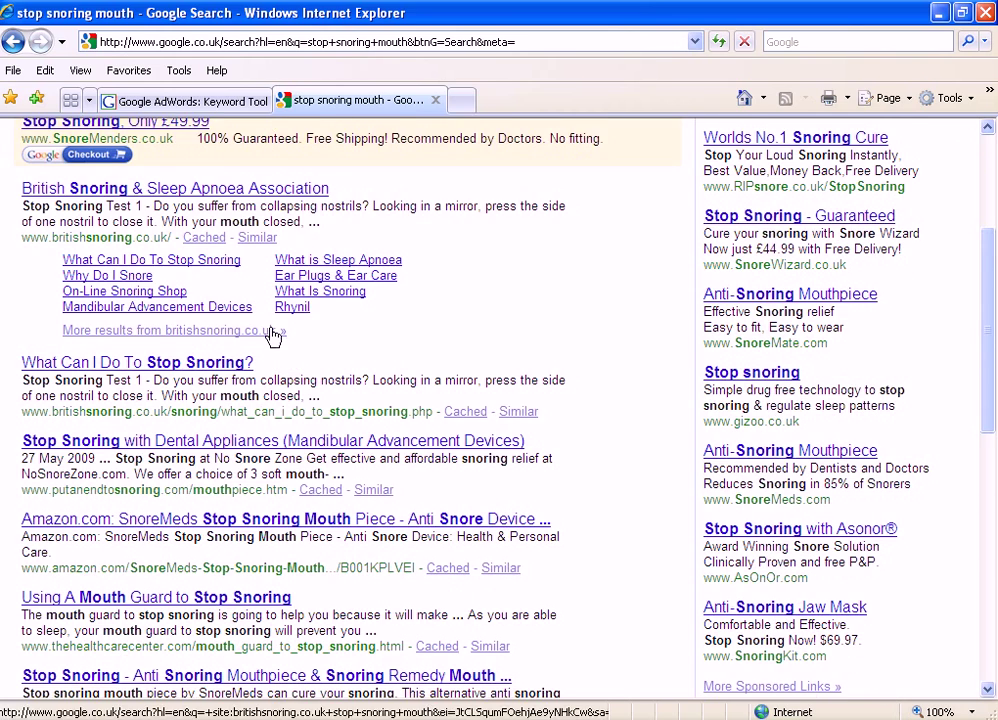
{"action": "scroll", "coordinate": [247, 448], "scroll_direction": "down", "scroll_amount": 2}
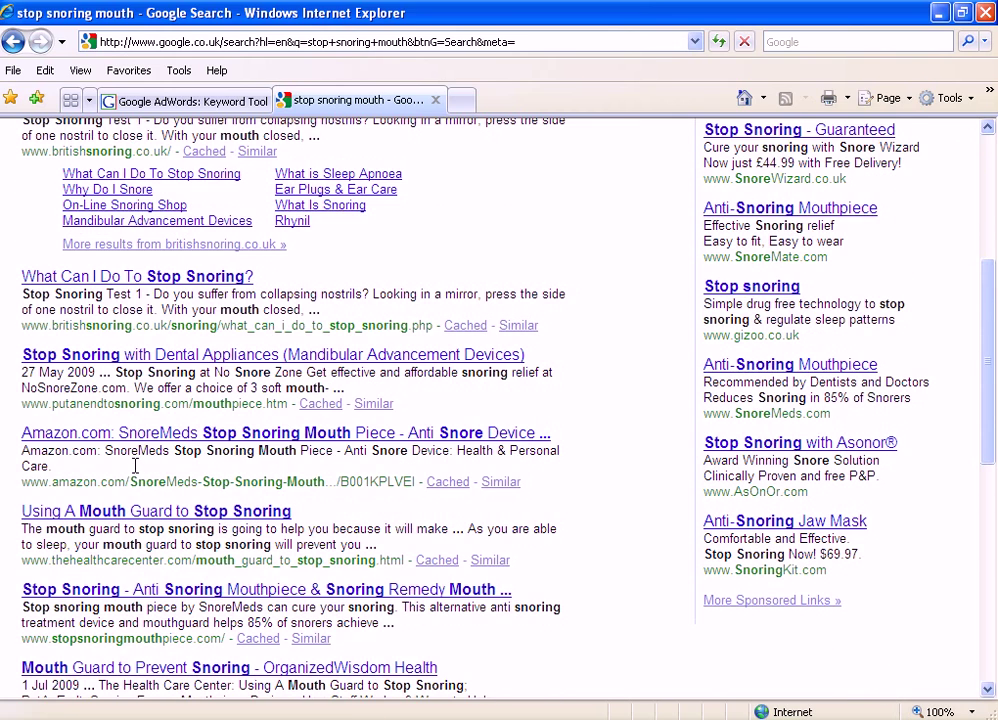
{"action": "scroll", "coordinate": [134, 465], "scroll_direction": "down", "scroll_amount": 3}
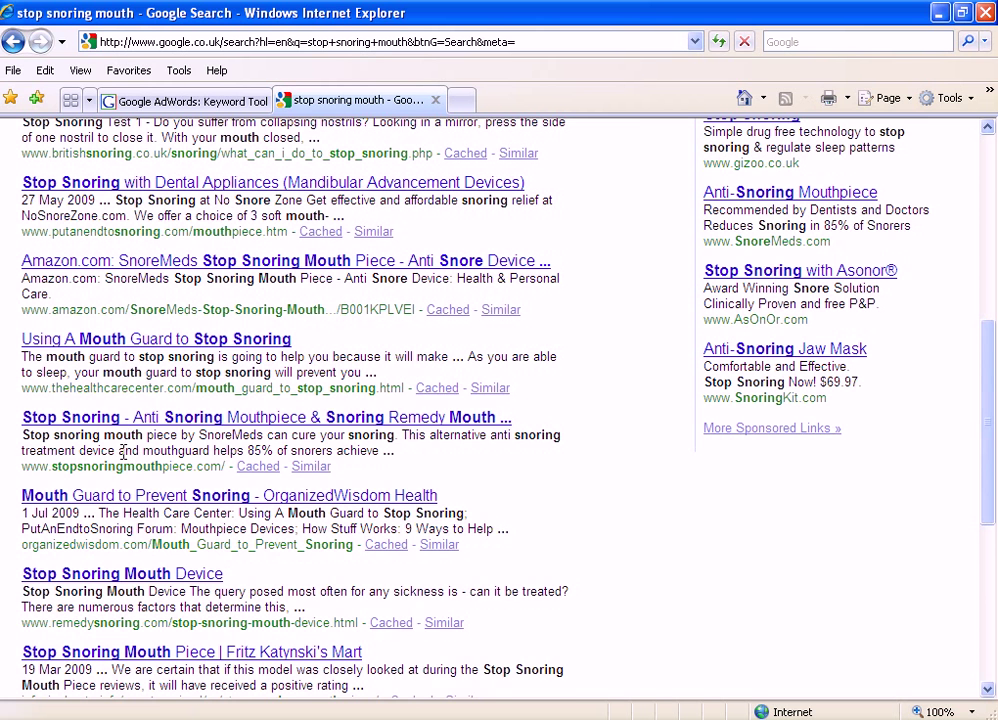
{"action": "scroll", "coordinate": [122, 450], "scroll_direction": "down", "scroll_amount": 3}
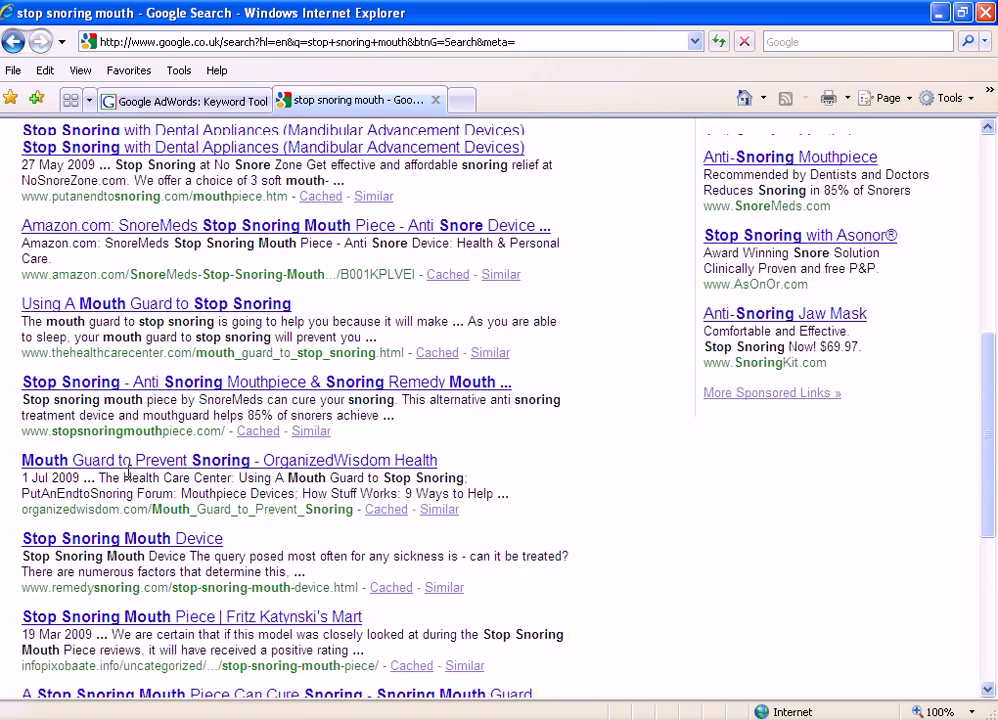
{"action": "scroll", "coordinate": [124, 480], "scroll_direction": "up", "scroll_amount": 5}
{"action": "scroll", "coordinate": [124, 476], "scroll_direction": "up", "scroll_amount": 5}
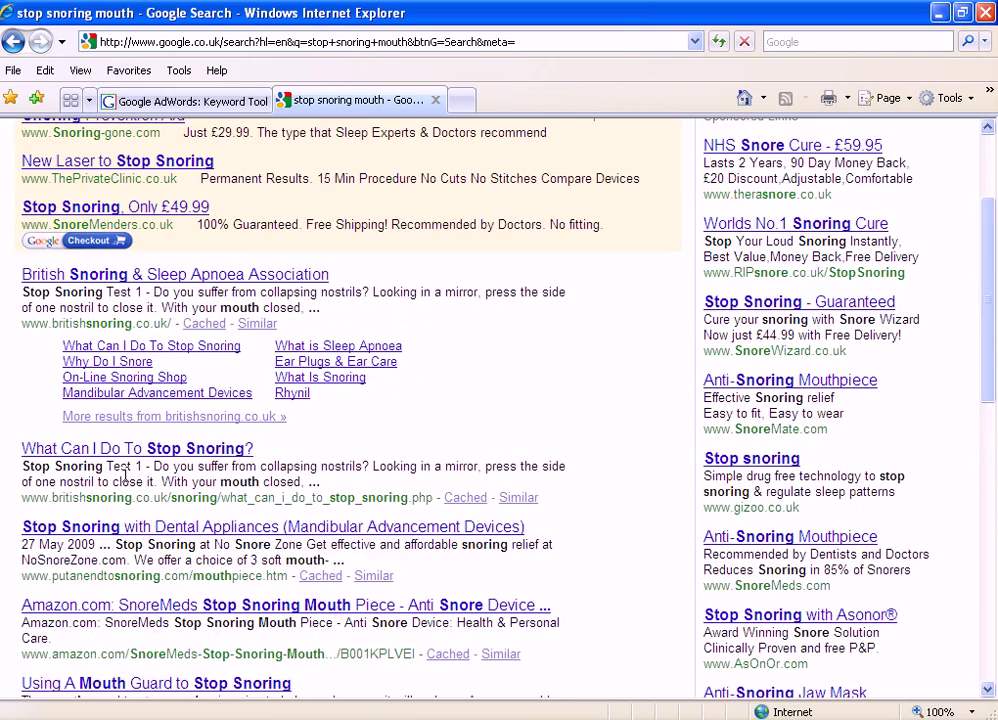
{"action": "scroll", "coordinate": [124, 476], "scroll_direction": "up", "scroll_amount": 3}
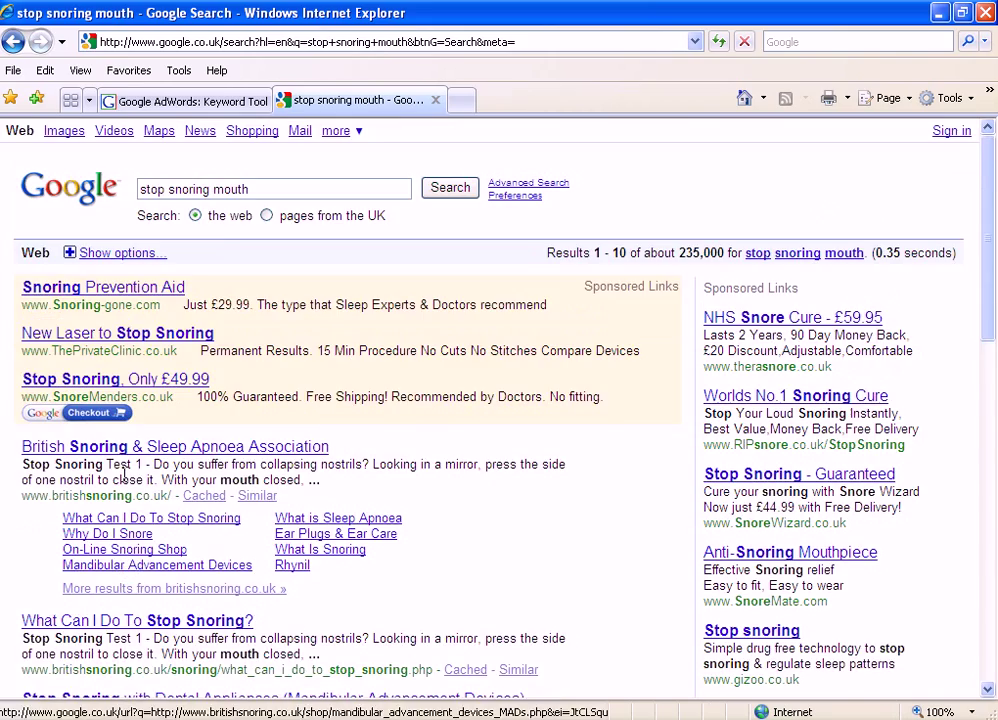
Step: Search for the exact phrase "stop snoring mouth" in quotation marks and review the competing pages in the results
{"action": "left_click", "coordinate": [140, 190]}
{"action": "type", "text": "\""}
{"action": "left_click", "coordinate": [326, 193]}
{"action": "type", "text": "\""}
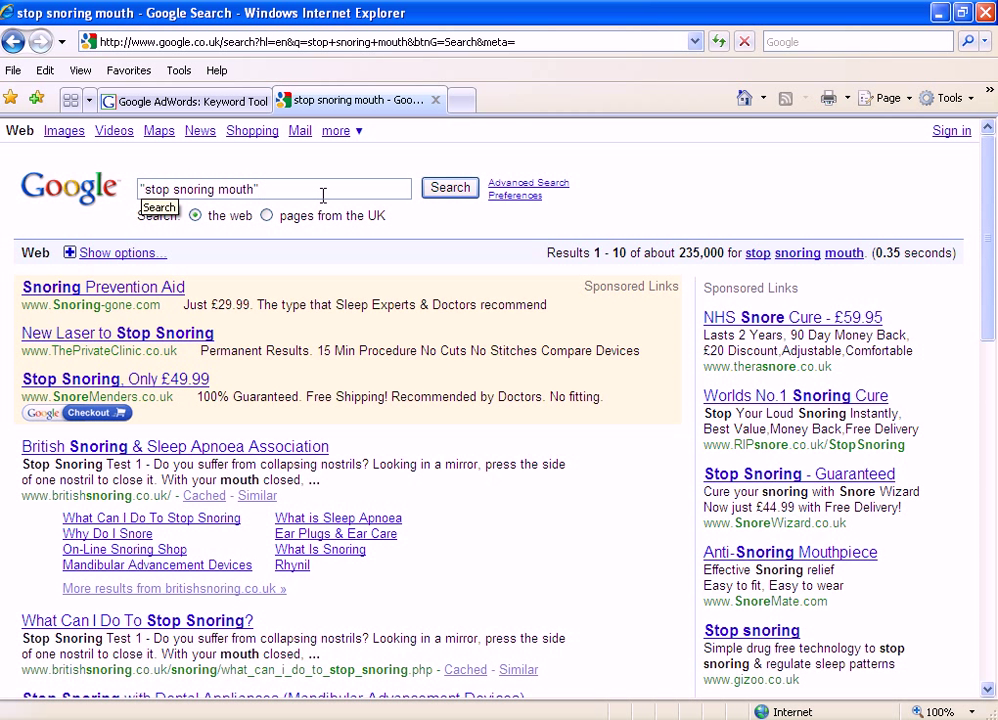
{"action": "left_click", "coordinate": [436, 196]}
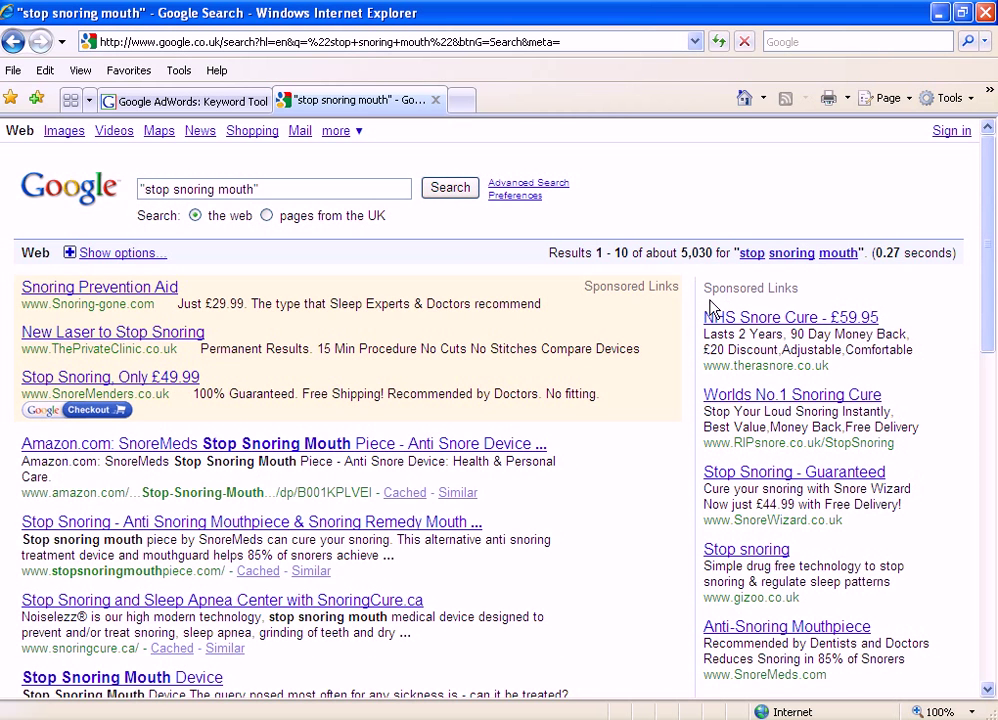
{"action": "scroll", "coordinate": [561, 357], "scroll_direction": "down", "scroll_amount": 3}
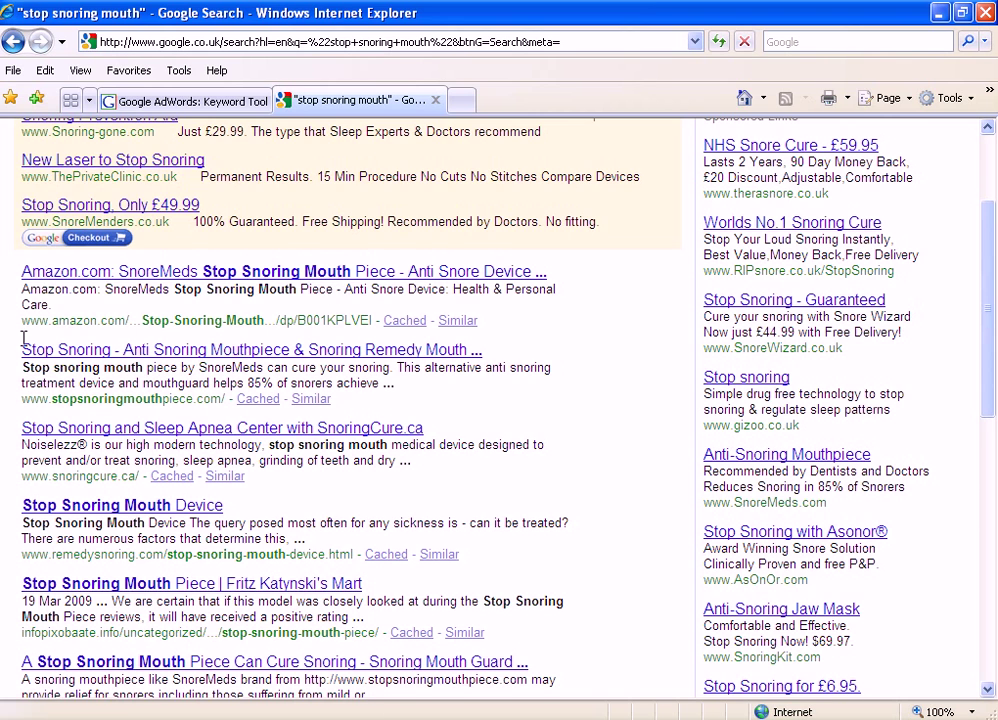
{"action": "scroll", "coordinate": [102, 454], "scroll_direction": "down", "scroll_amount": 2}
{"action": "scroll", "coordinate": [102, 454], "scroll_direction": "down", "scroll_amount": 4}
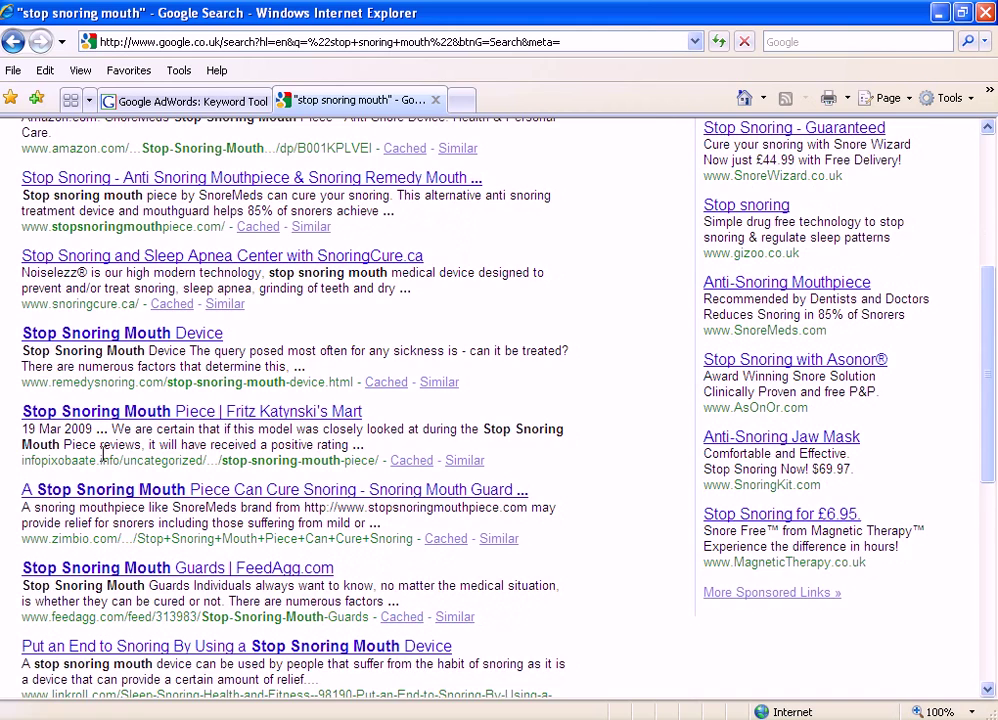
{"action": "scroll", "coordinate": [155, 519], "scroll_direction": "down", "scroll_amount": 4}
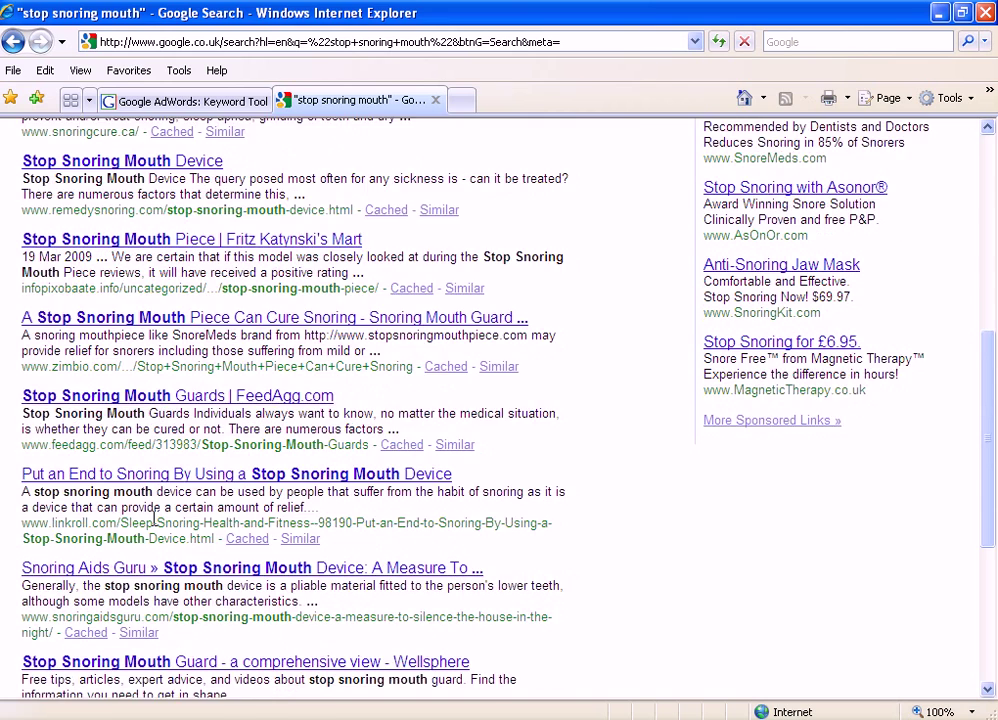
{"action": "scroll", "coordinate": [155, 519], "scroll_direction": "up", "scroll_amount": 15}
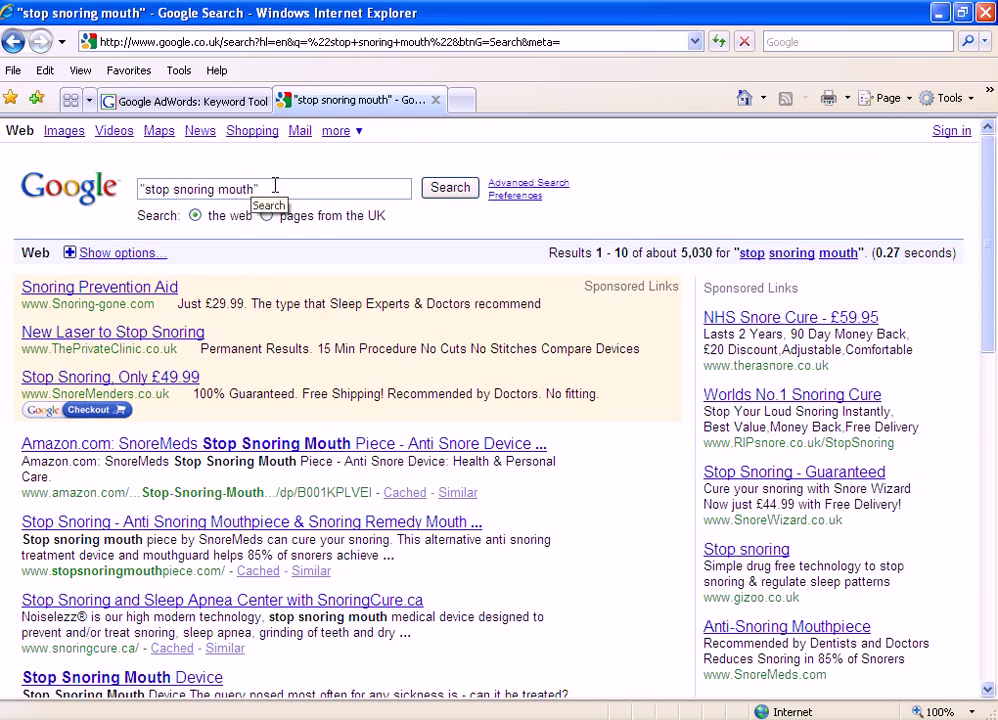
Step: Return to the Keyword Tool results and examine the remaining related terms and the additional keywords to be considered
{"action": "left_click", "coordinate": [195, 104]}
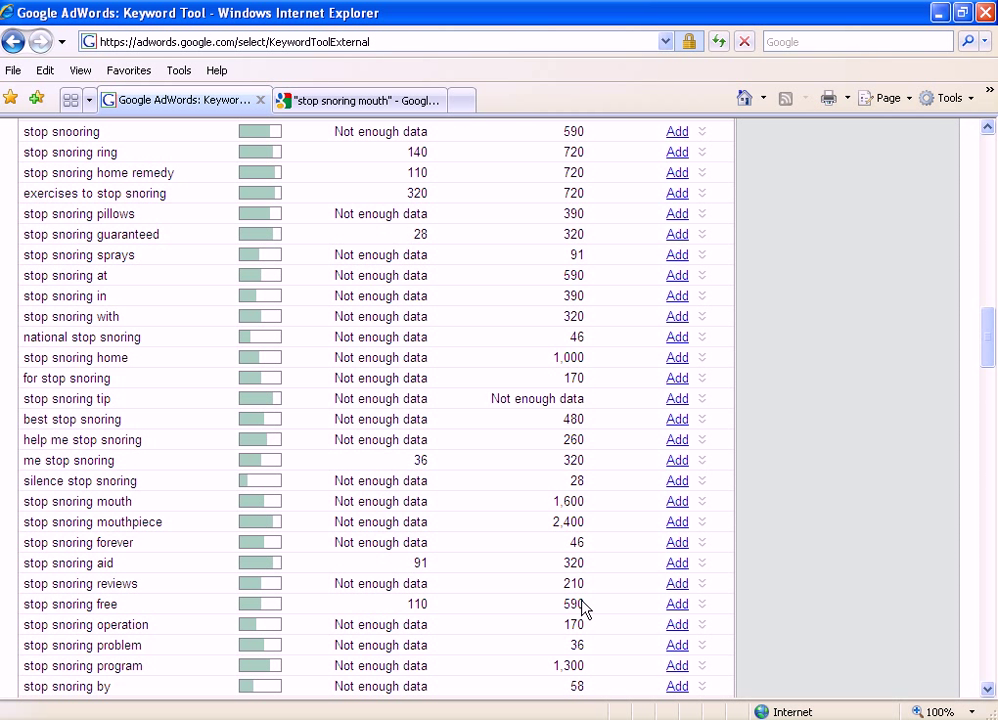
{"action": "left_click", "coordinate": [984, 622]}
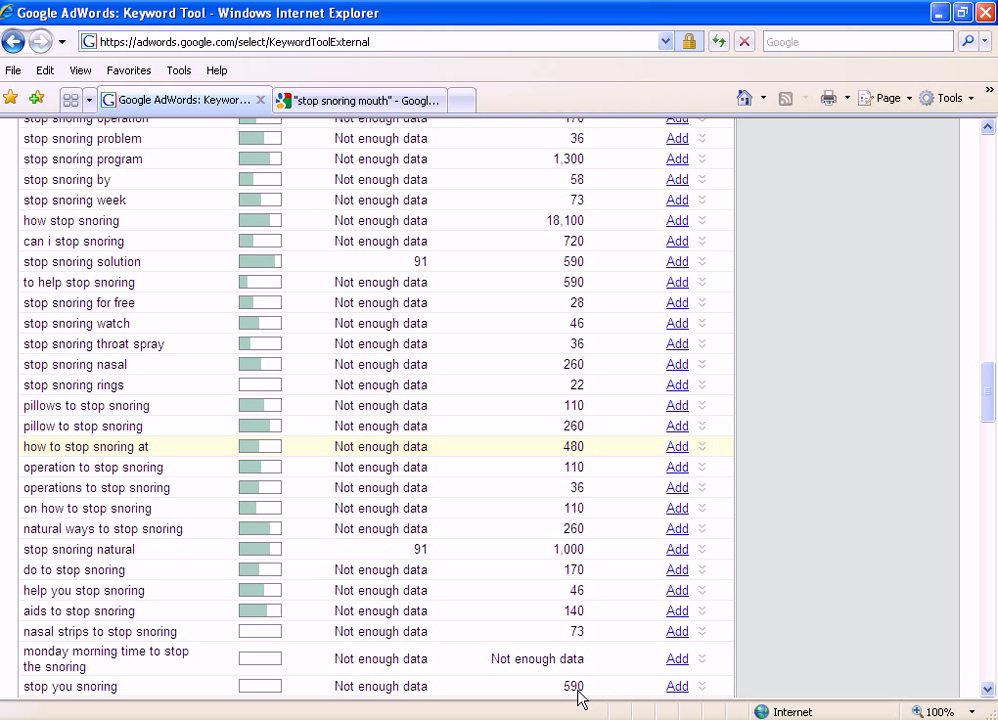
{"action": "left_click", "coordinate": [988, 628]}
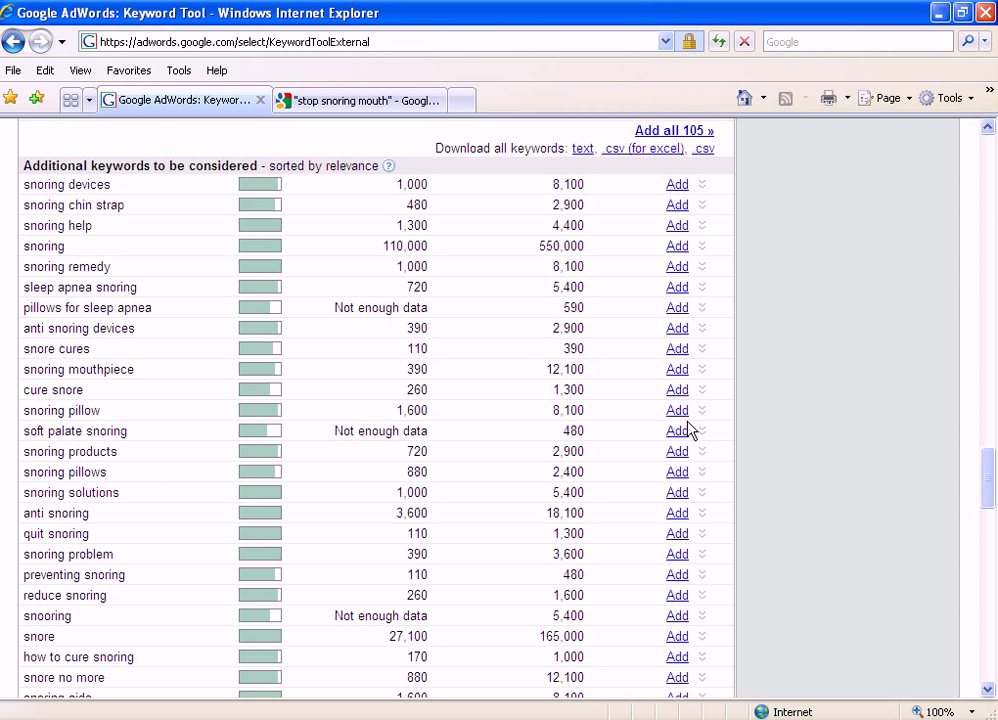